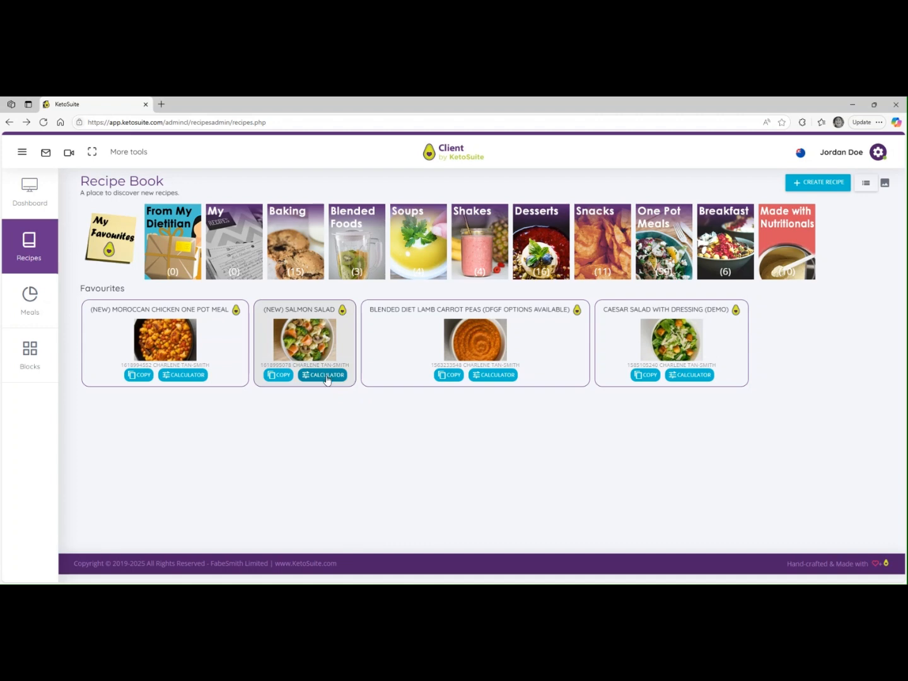
# Step: Open the (new) Salmon Salad recipe in the calculator and examine its starting and balanced gram columns
pyautogui.click(326, 376)
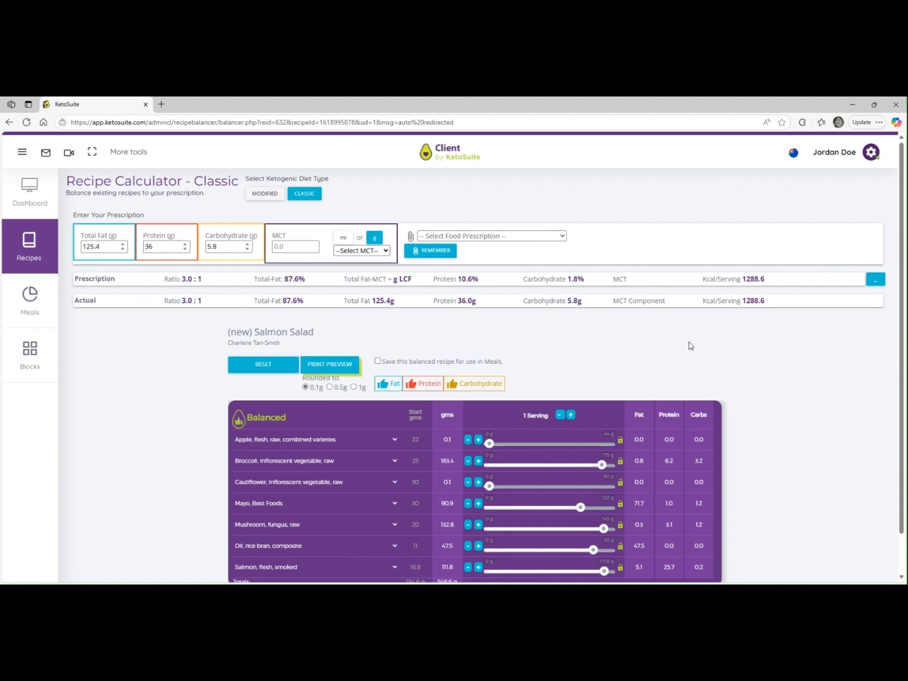
pyautogui.scroll(-1, 723, 352)
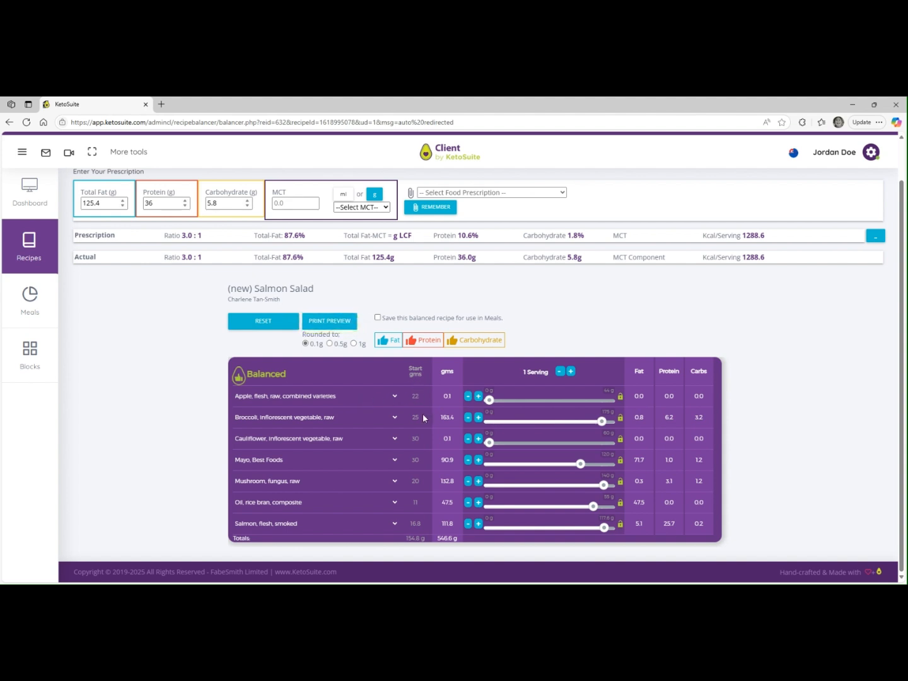
pyautogui.moveTo(416, 366); pyautogui.dragTo(422, 370)
pyautogui.click(427, 368)
pyautogui.doubleClick(449, 372)
pyautogui.click(457, 376)
# Step: Raise the raw apple amount to 0.6 g in small increments
pyautogui.click(478, 395)
pyautogui.click(478, 395)
pyautogui.click(478, 396)
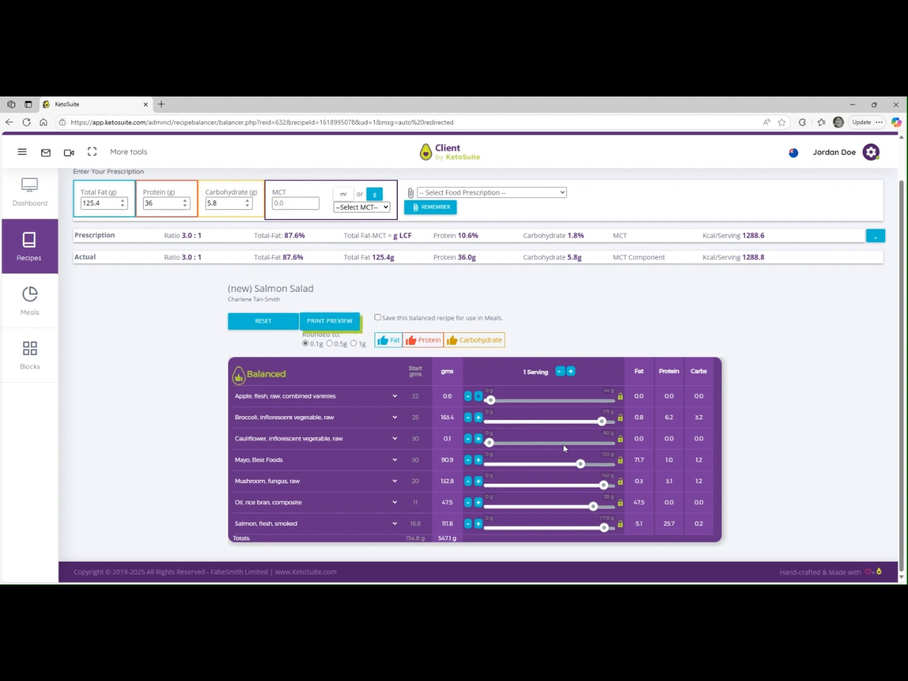
# Step: Set the raw apple amount to 0 g and lock that ingredient
pyautogui.moveTo(490, 400); pyautogui.dragTo(485, 400)
pyautogui.click(620, 398)
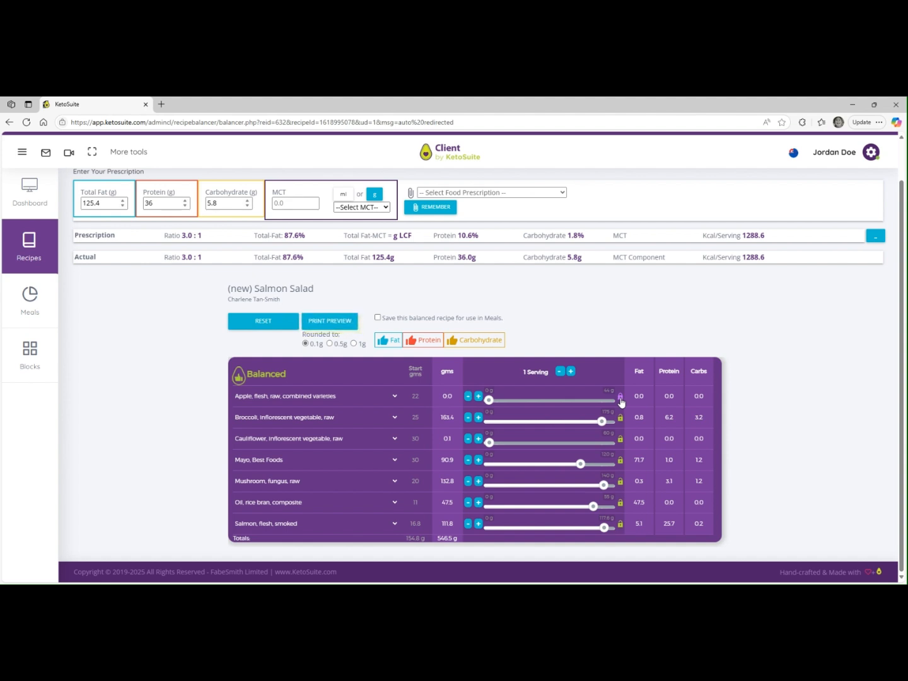
# Step: Reduce the rice bran oil to about 29.9 g and substantially increase the cauliflower amount
pyautogui.moveTo(593, 507); pyautogui.dragTo(553, 518)
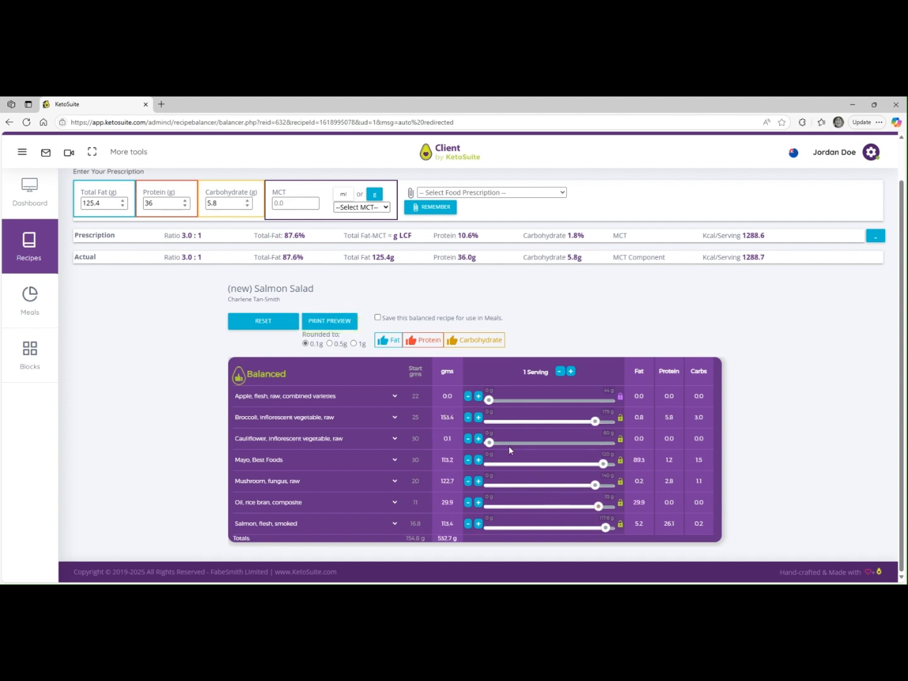
pyautogui.click(490, 443)
pyautogui.moveTo(491, 444); pyautogui.dragTo(591, 453)
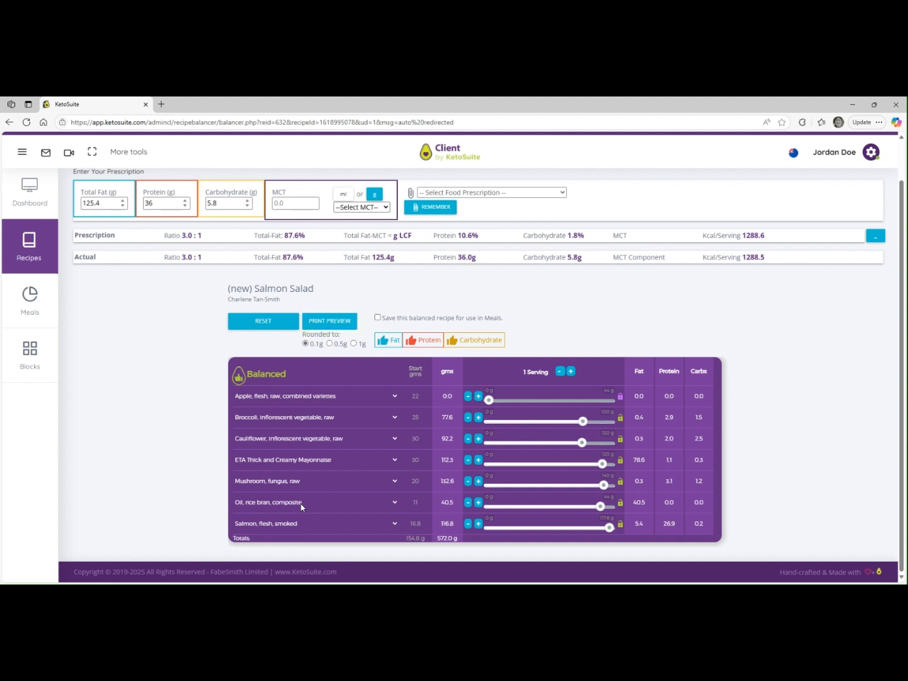
# Step: Increase the salmon salad recipe to 12 servings
pyautogui.click(572, 372)
pyautogui.click(572, 371)
pyautogui.click(572, 372)
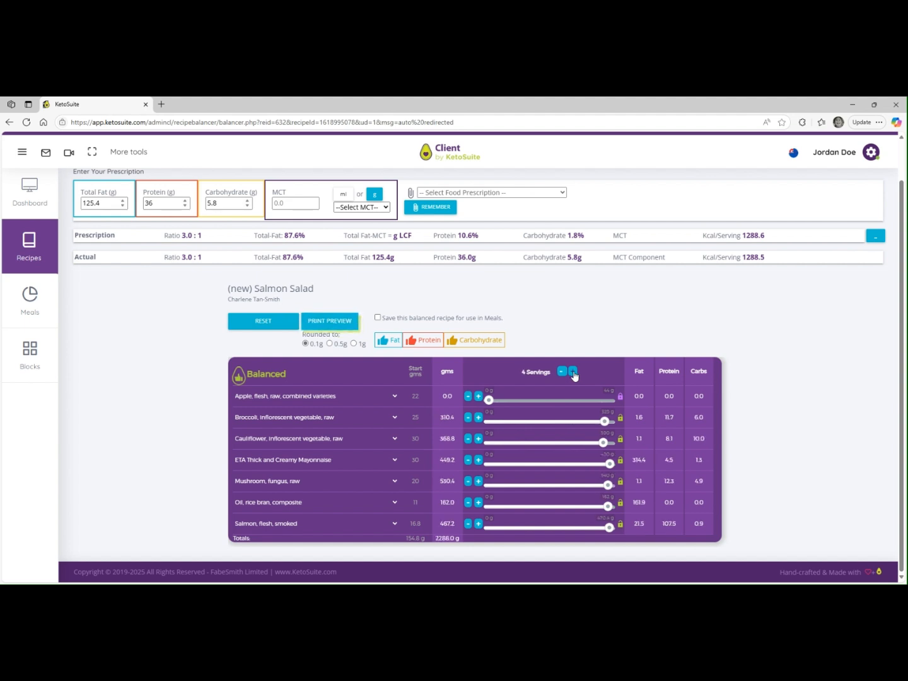
pyautogui.click(571, 371)
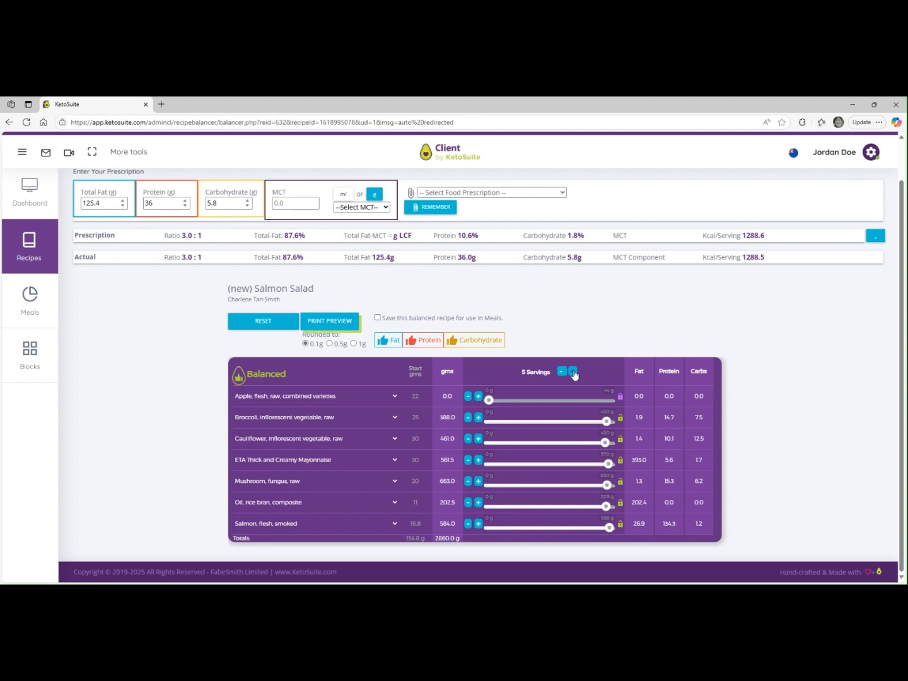
pyautogui.click(574, 371)
pyautogui.click(575, 372)
pyautogui.click(575, 371)
pyautogui.click(574, 372)
pyautogui.click(574, 371)
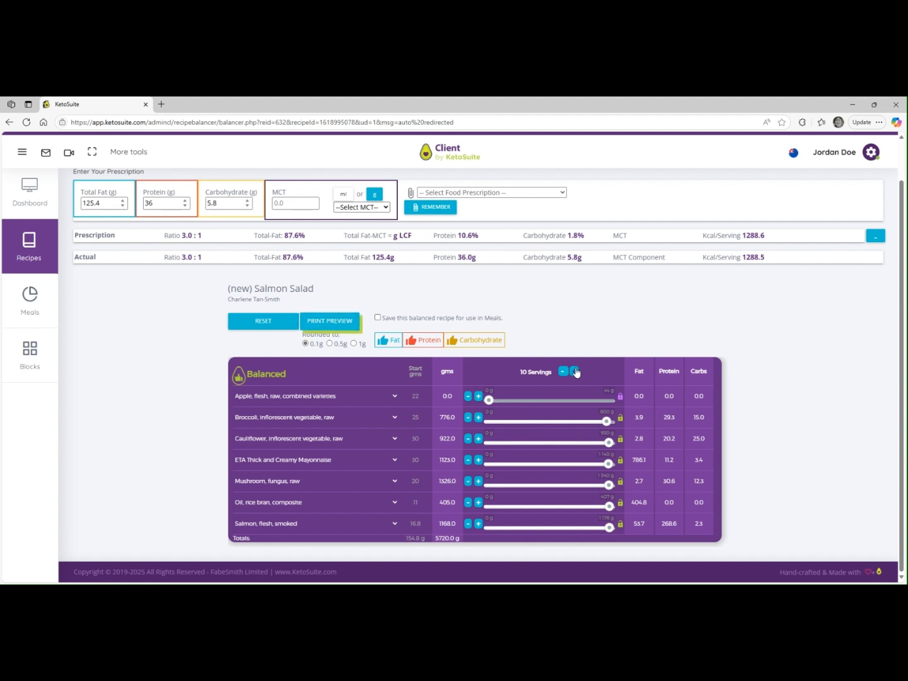
pyautogui.doubleClick(575, 371)
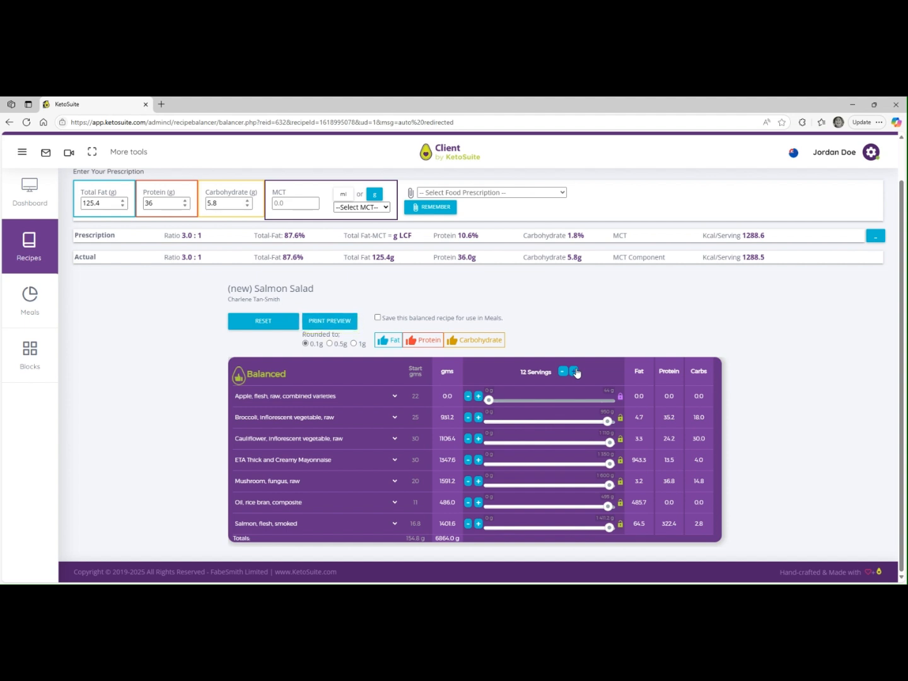
# Step: Reduce the salmon salad recipe to 6 servings
pyautogui.click(563, 371)
pyautogui.click(563, 372)
pyautogui.click(563, 372)
pyautogui.click(564, 372)
pyautogui.click(564, 372)
pyautogui.click(563, 372)
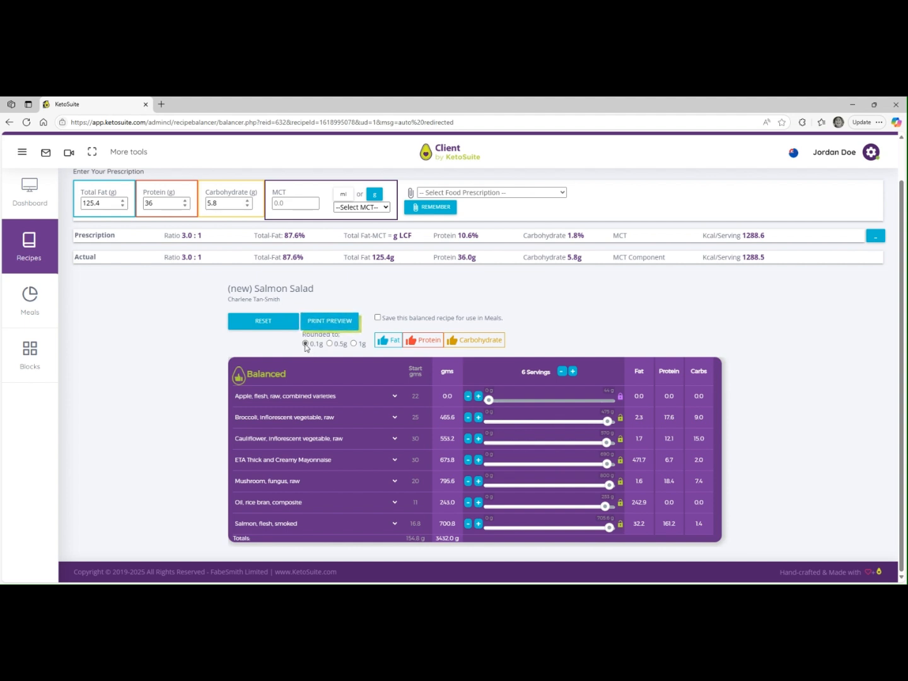
# Step: Open the recipe's print preview with amounts rounded to 1 g and fill in the patient identifier with the client's name
pyautogui.click(355, 344)
pyautogui.click(337, 324)
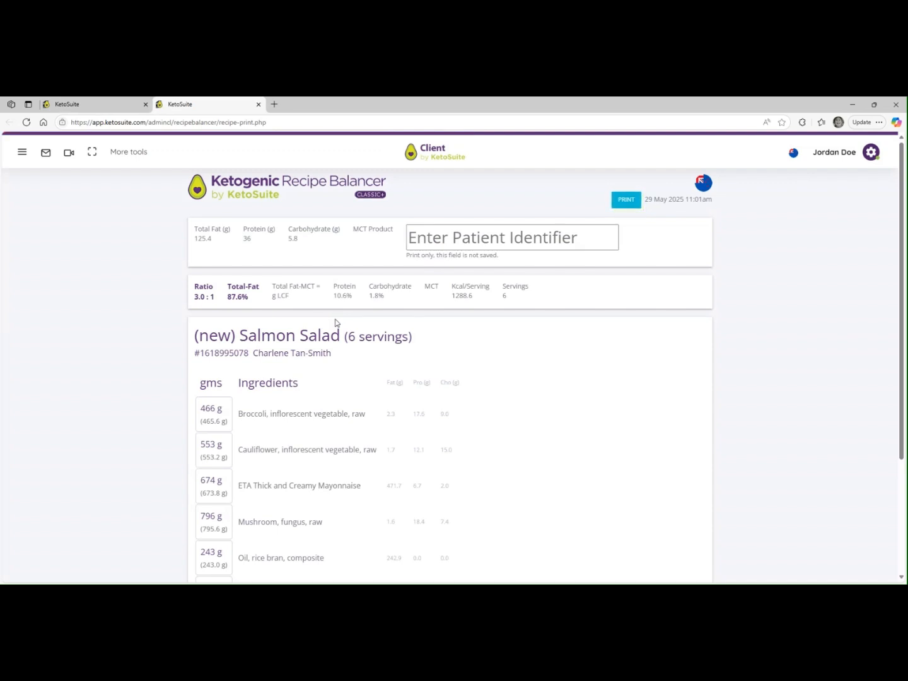
pyautogui.click(493, 233)
pyautogui.click(492, 265)
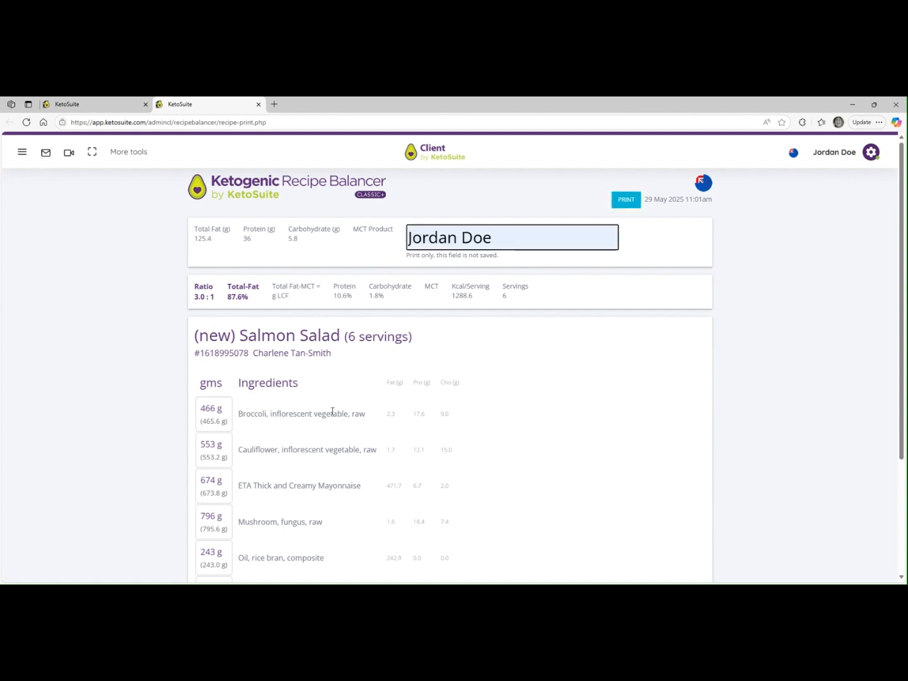
# Step: Examine the serving count and the full ingredient list in the print preview
pyautogui.moveTo(349, 336); pyautogui.dragTo(409, 337)
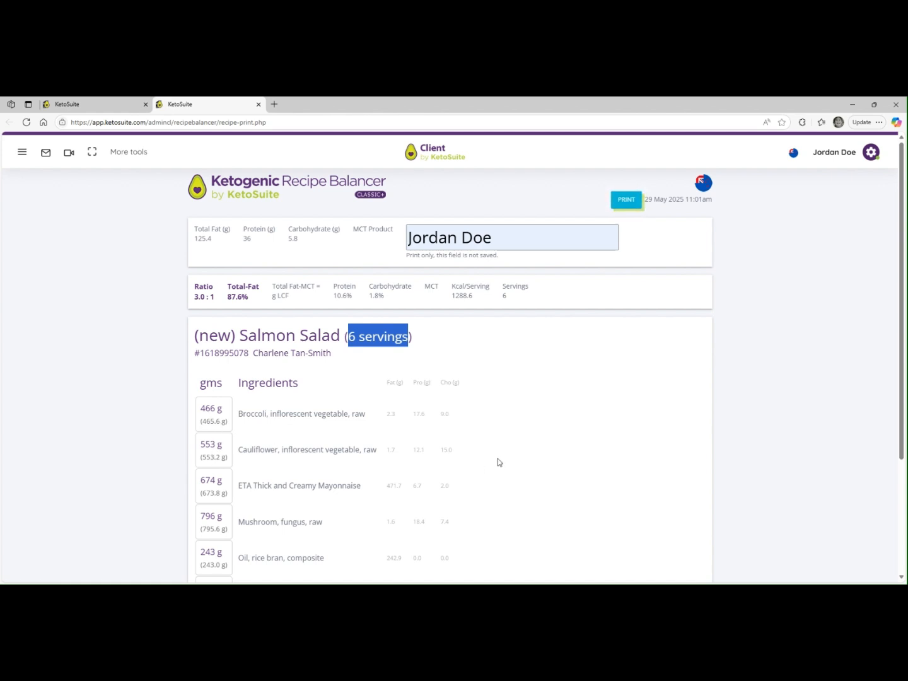
pyautogui.scroll(-3, 498, 463)
pyautogui.scroll(3, 491, 455)
# Step: View the print dialog for the recipe without printing and return to the recipe calculator
pyautogui.click(626, 200)
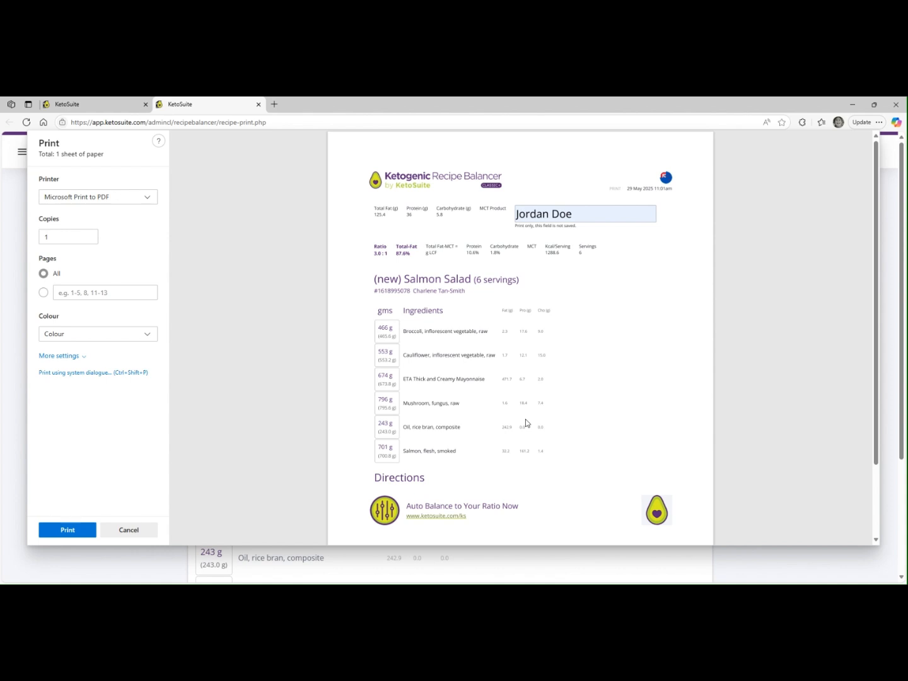
pyautogui.click(134, 531)
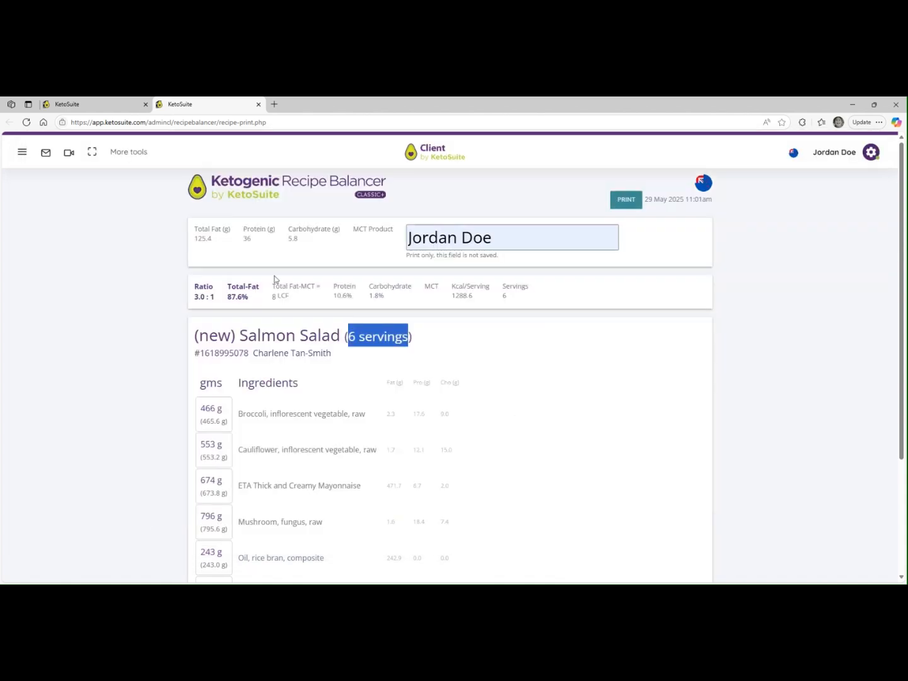
pyautogui.click(114, 105)
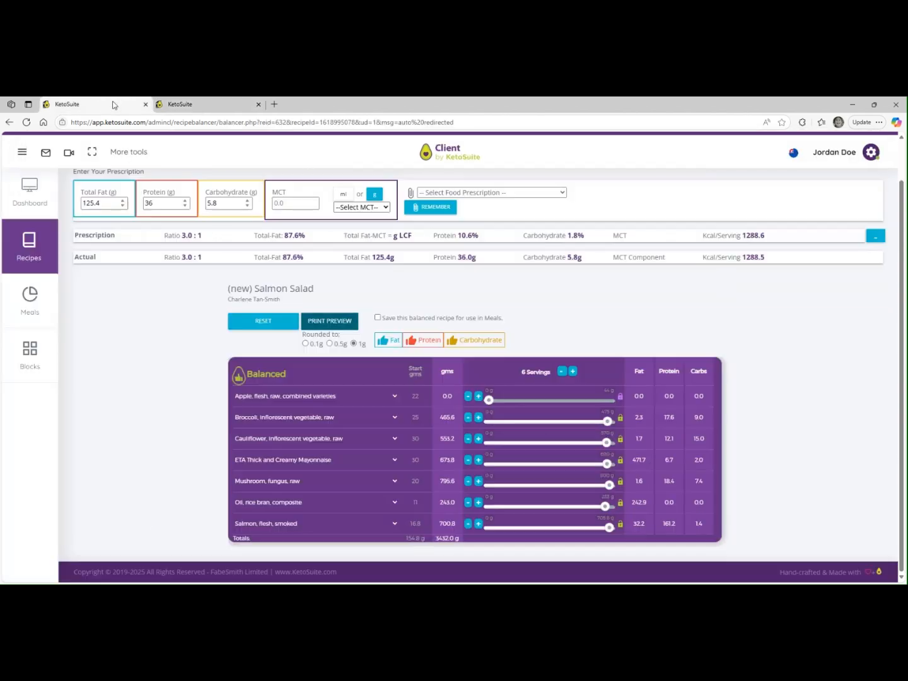